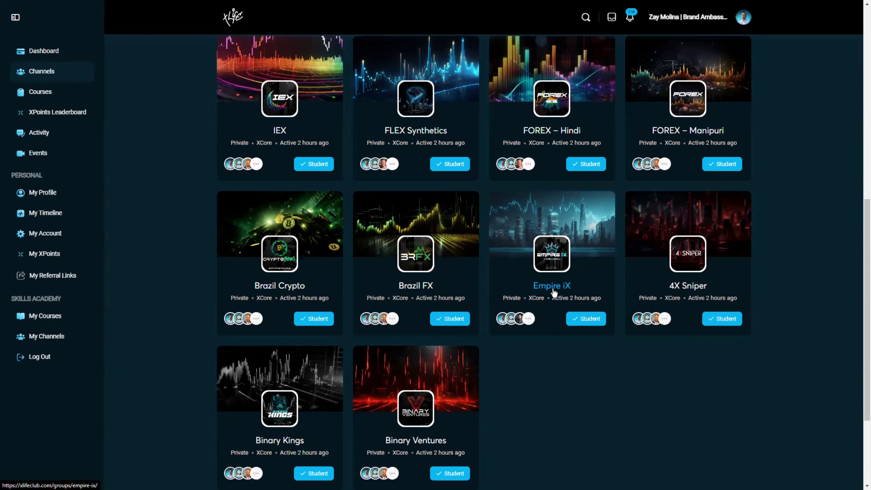
Open the Empire iX channel from the list of trading channels
click(438, 300)
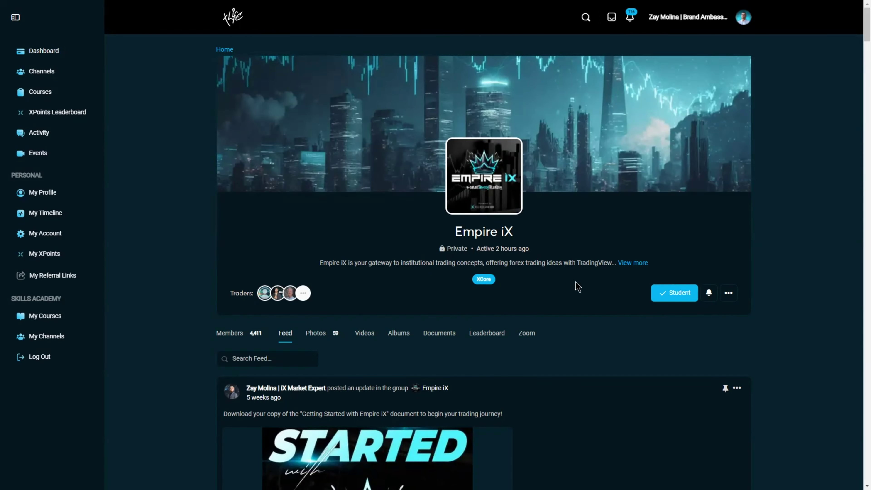
Preview Getting-Started-with-Empire-iX.pdf from the channel's Documents folder
scroll(578, 287, down, 2)
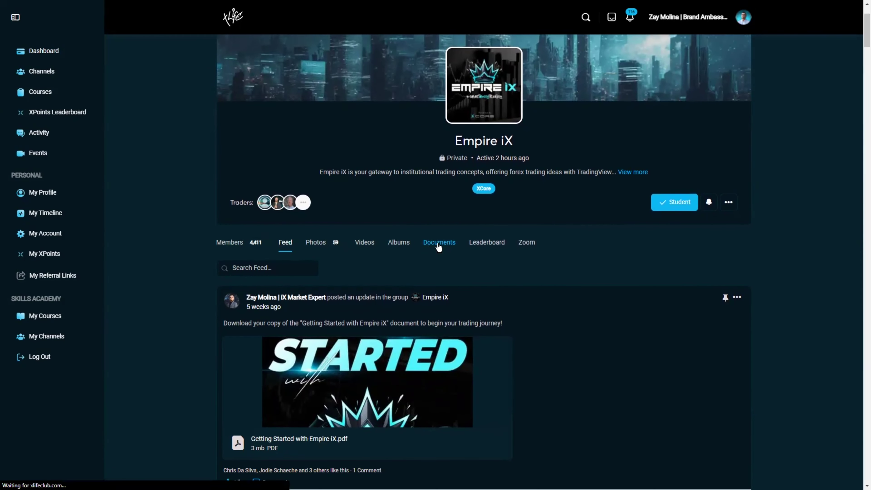
click(368, 257)
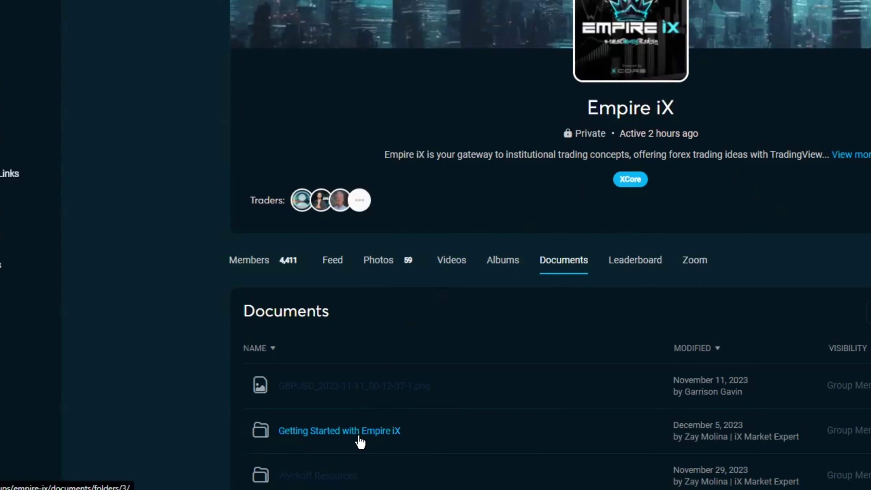
click(359, 438)
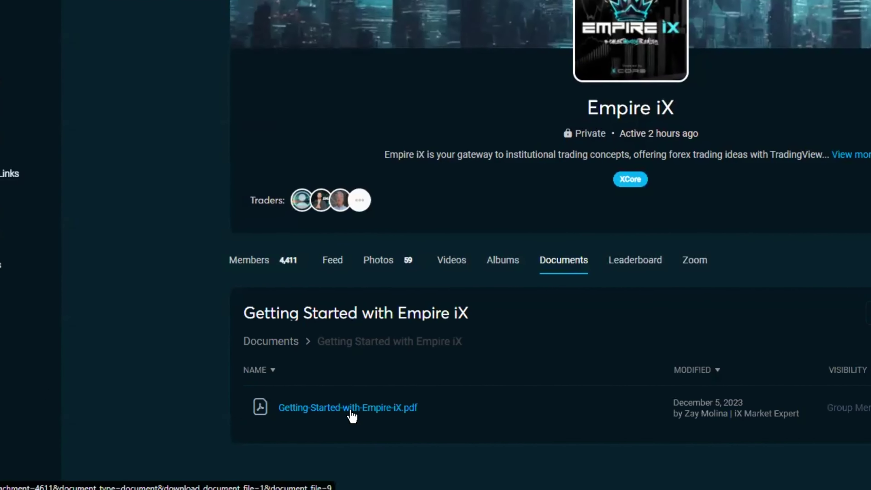
click(350, 414)
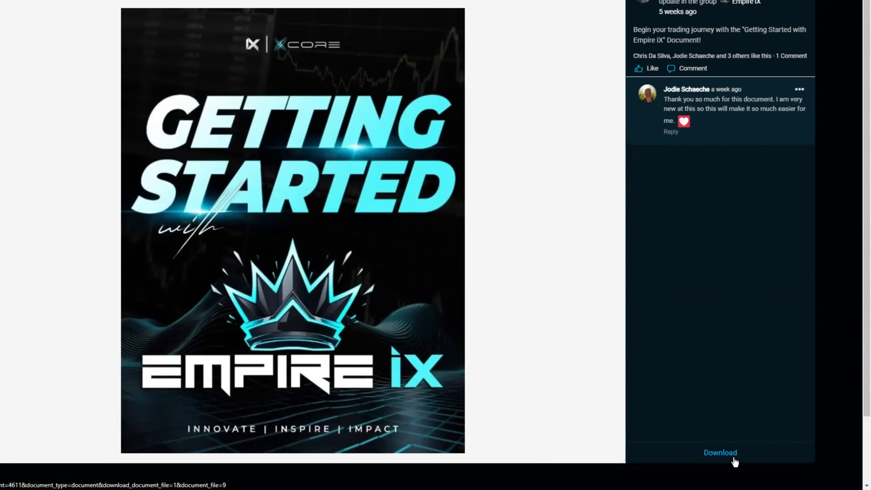
Download the guide into Acrobat and follow Step 6's Exponential Growth Tracker link
click(686, 453)
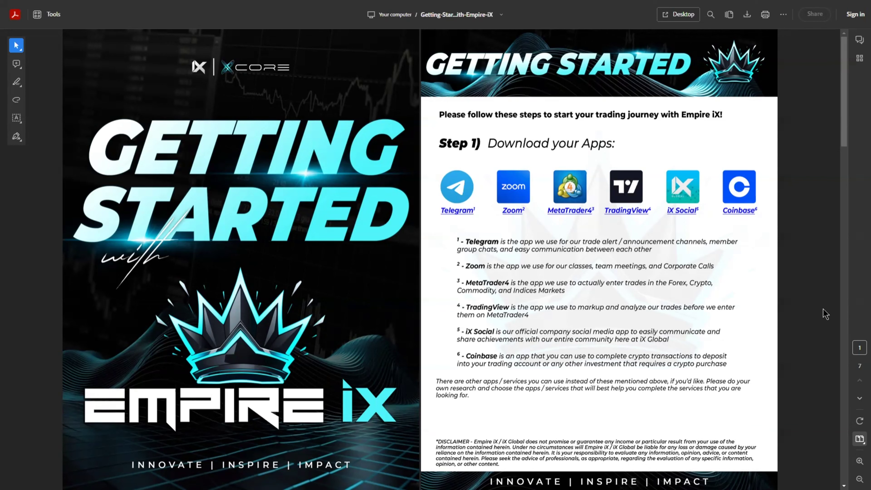
scroll(729, 341, down, 3)
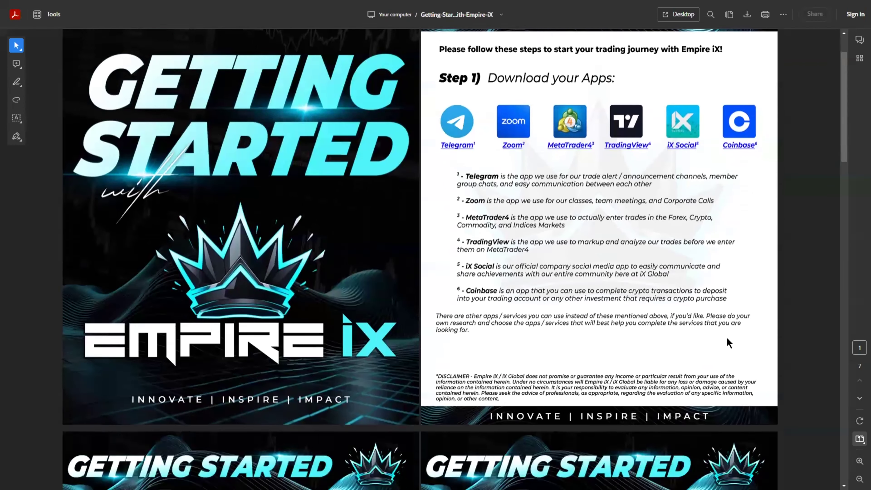
scroll(729, 341, down, 15)
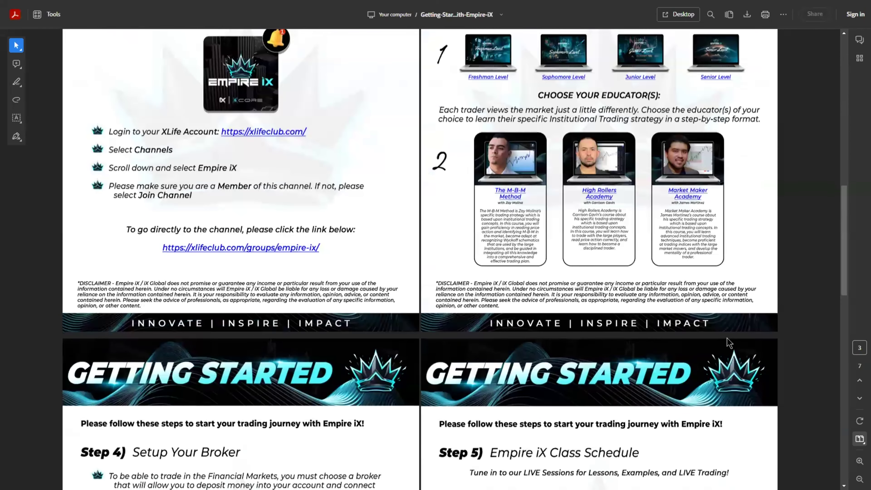
scroll(730, 343, down, 15)
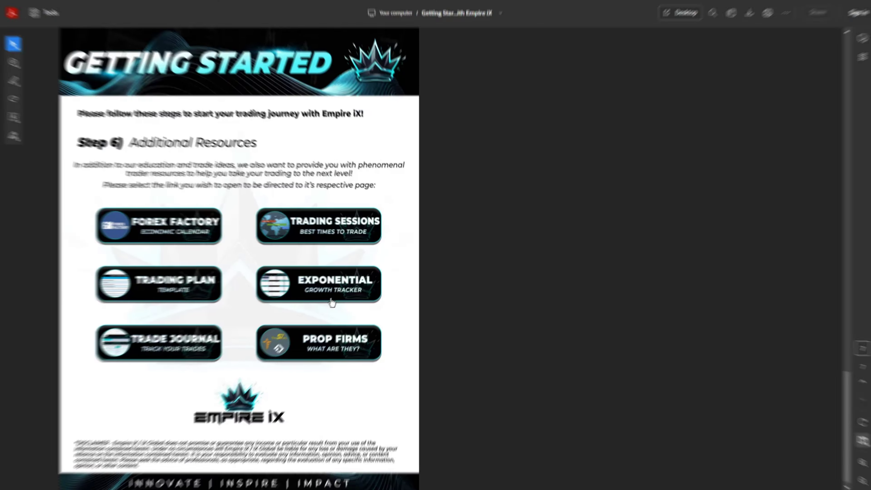
click(494, 284)
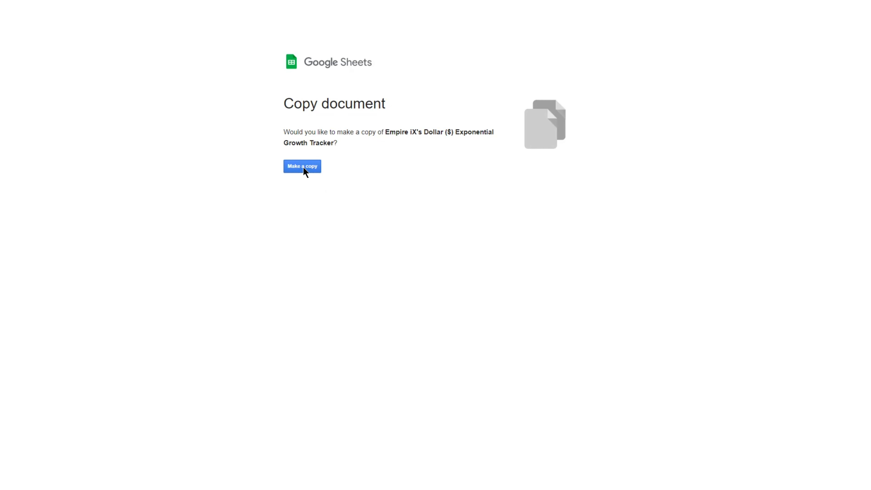
Make a personal copy of the Dollar ($) Exponential Growth Tracker spreadsheet
click(304, 167)
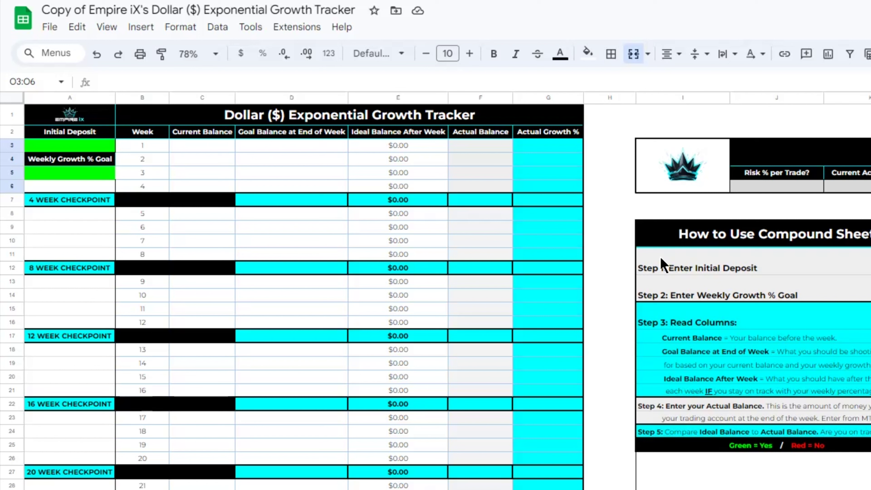
Enter a $1,000 initial deposit in cell A3
click(68, 151)
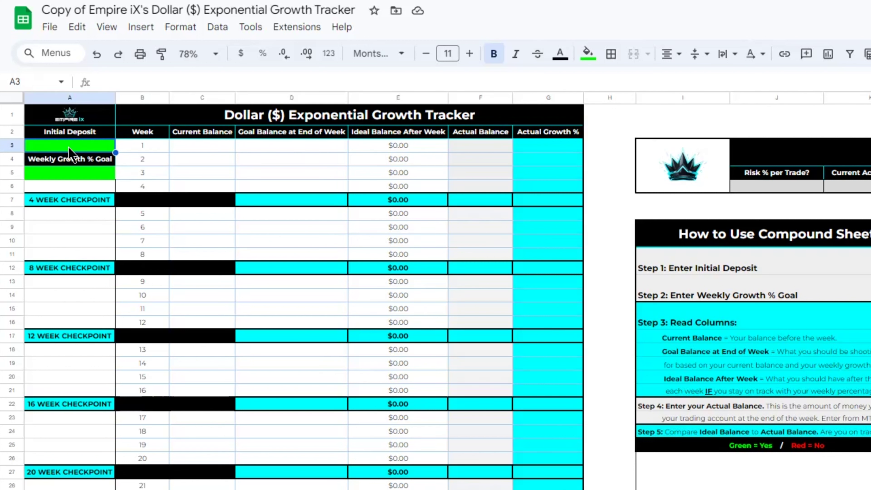
text(1000)
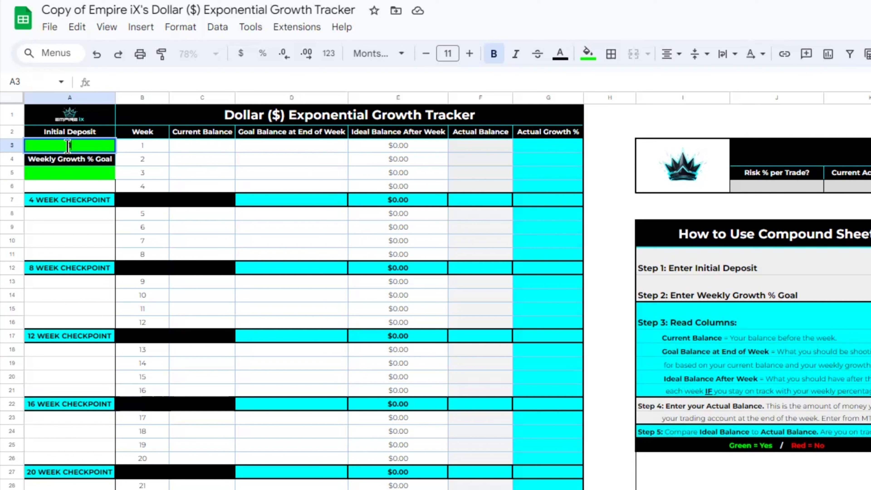
key(Return)
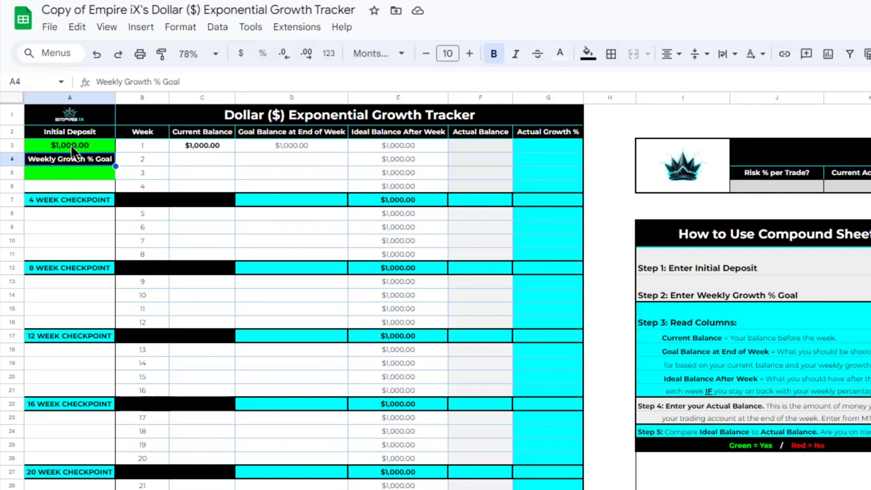
Set the weekly growth goal in A5 to 3%
click(69, 174)
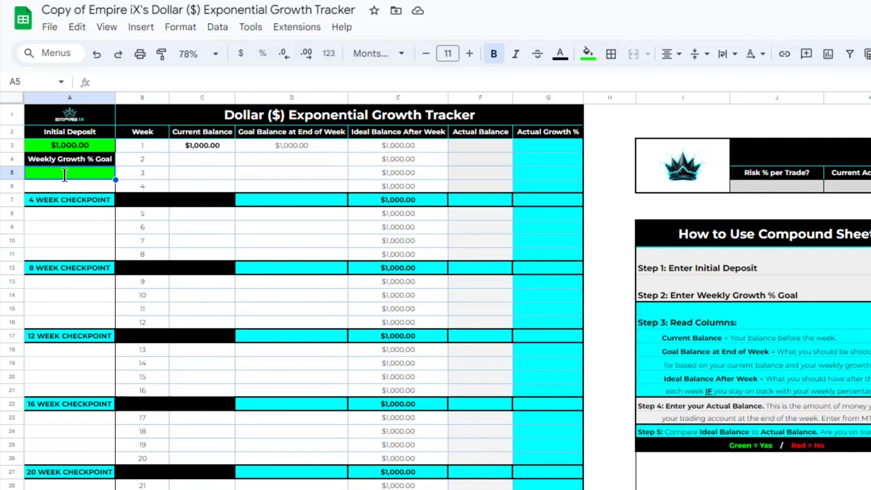
text(3)
key(Return)
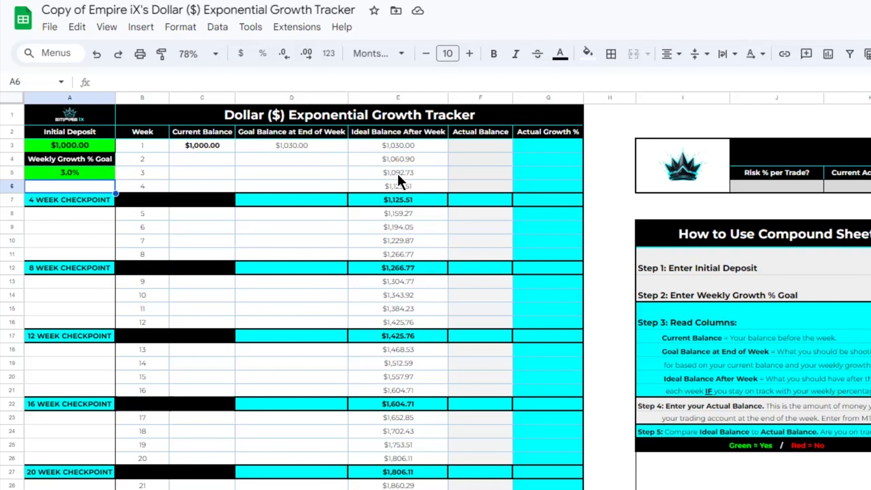
scroll(398, 171, down, 5)
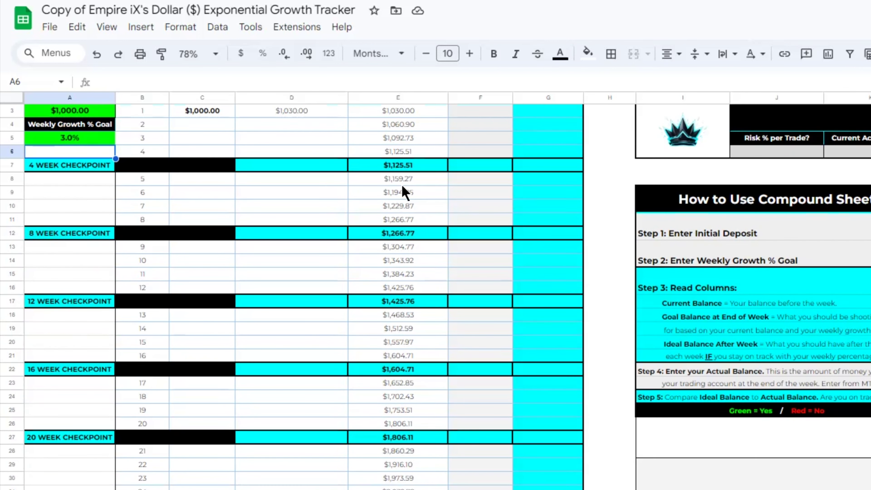
scroll(404, 253, down, 3)
scroll(405, 268, down, 1)
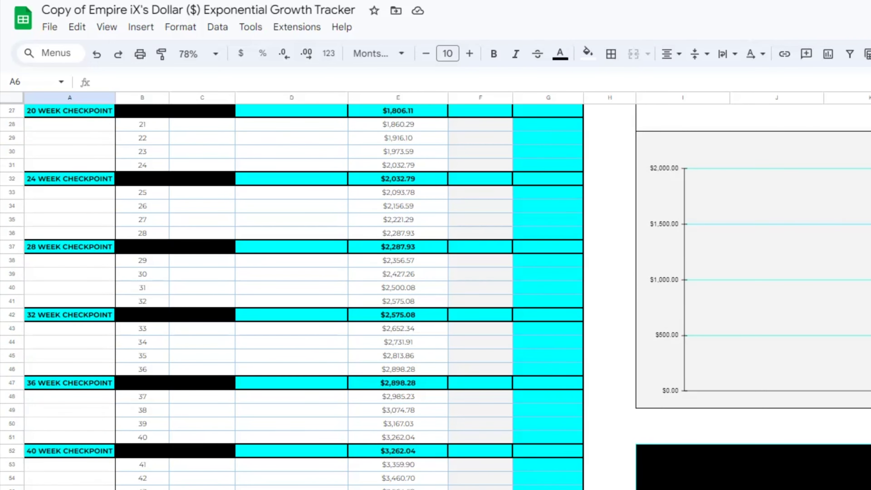
scroll(390, 425, down, 3)
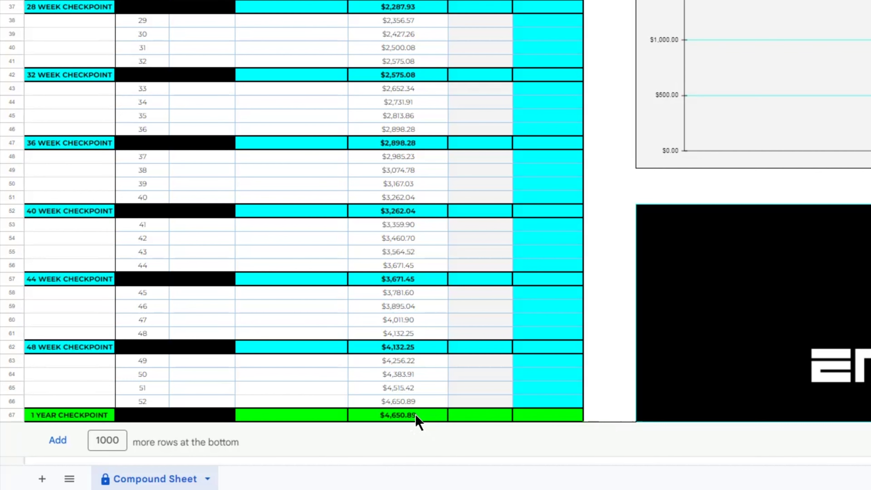
scroll(427, 418, up, 10)
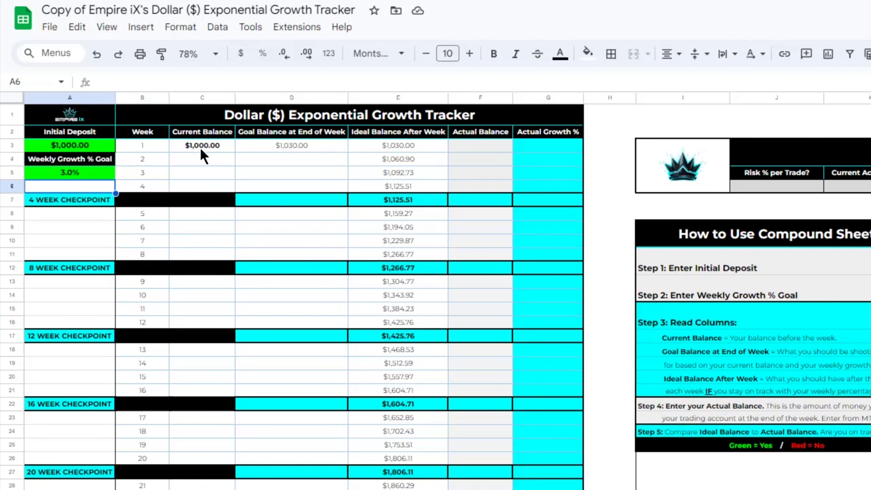
Enter 1040 as week 1's actual balance in F3 and check G3's growth formula
click(483, 150)
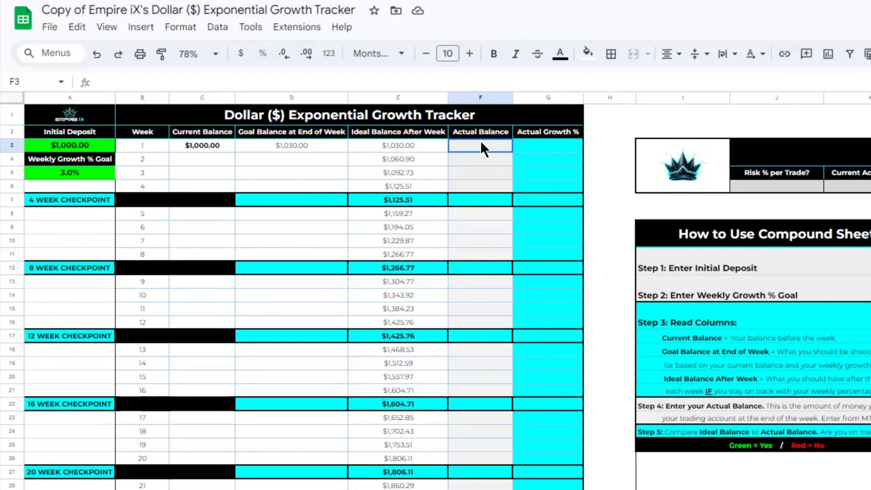
double_click(482, 146)
text(1040)
key(Return)
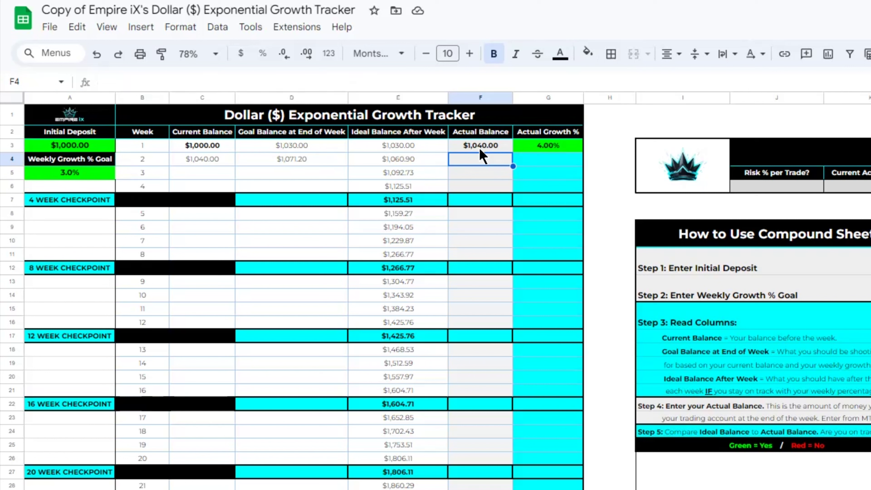
click(566, 148)
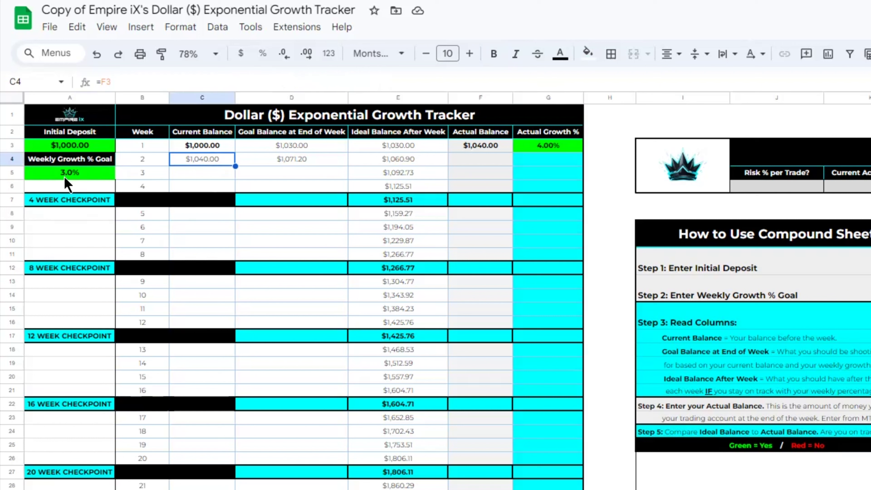
click(64, 176)
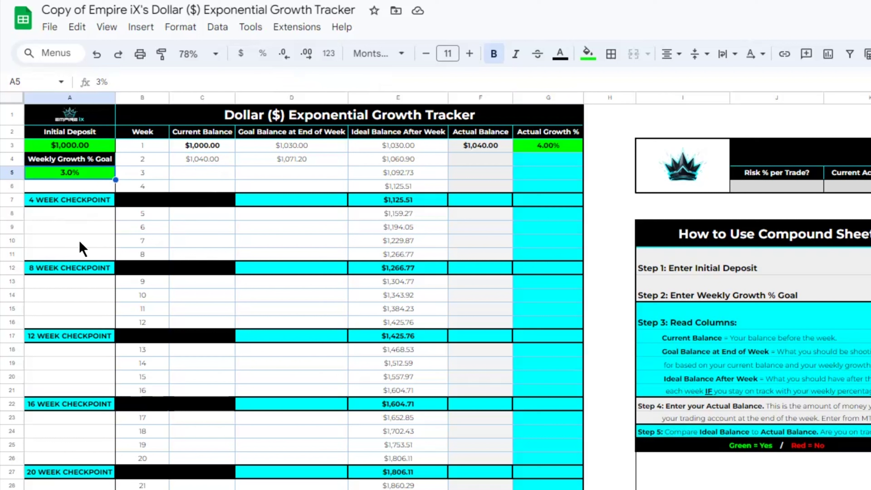
click(191, 164)
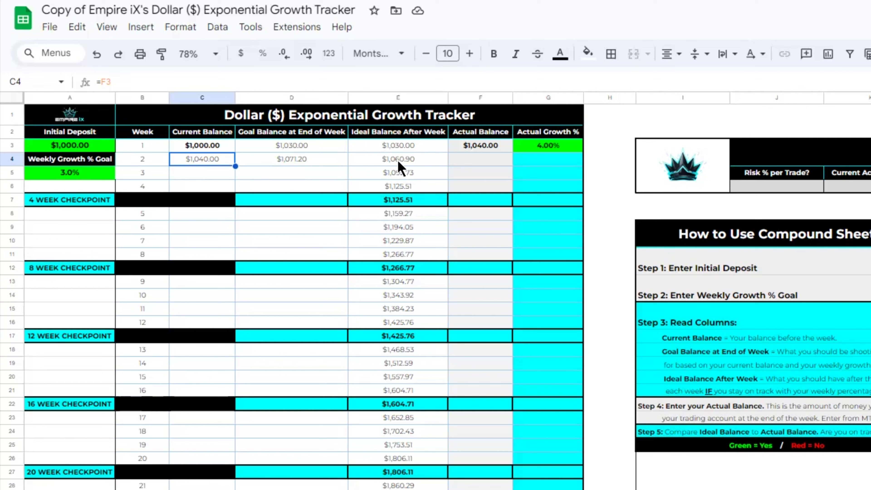
click(396, 99)
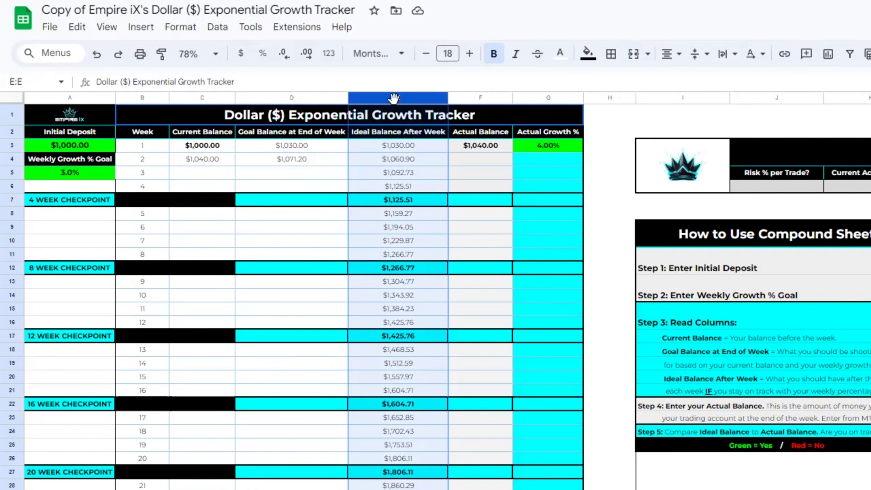
click(291, 98)
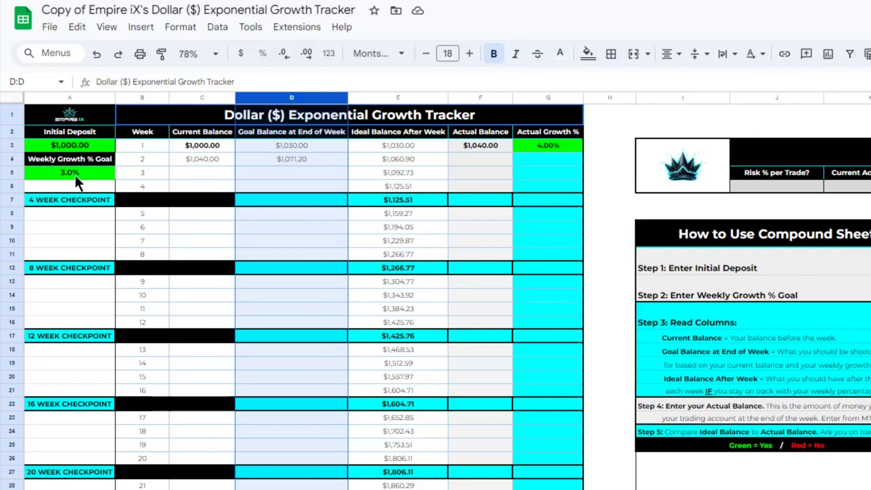
click(212, 161)
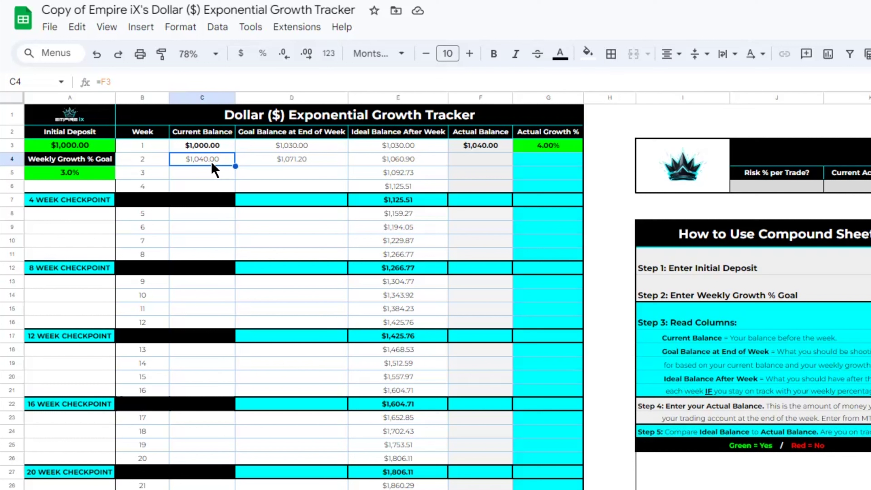
click(471, 162)
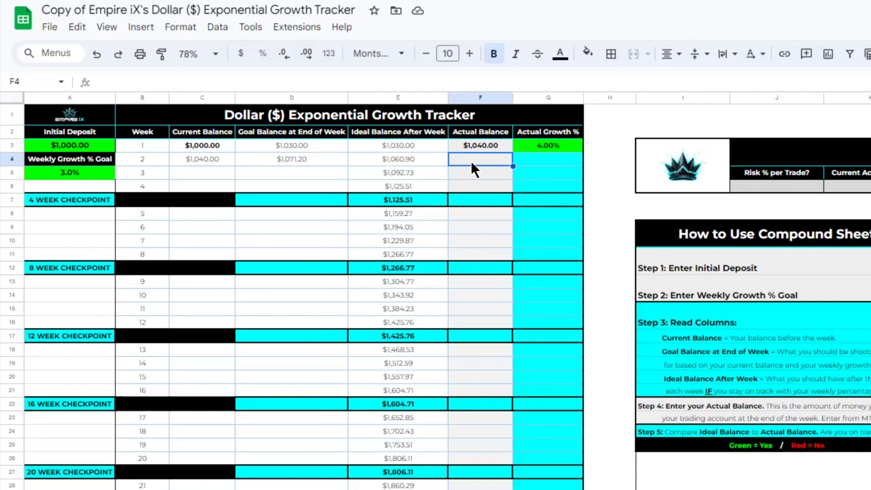
Enter 1,050 in F4 for week 2 and check G4's IFERROR growth formula
text(1,05)
text(050)
key(Return)
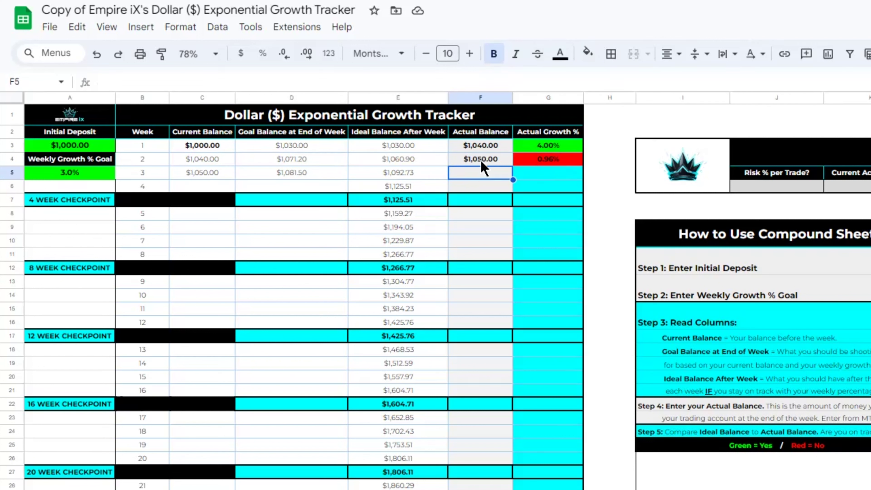
click(554, 161)
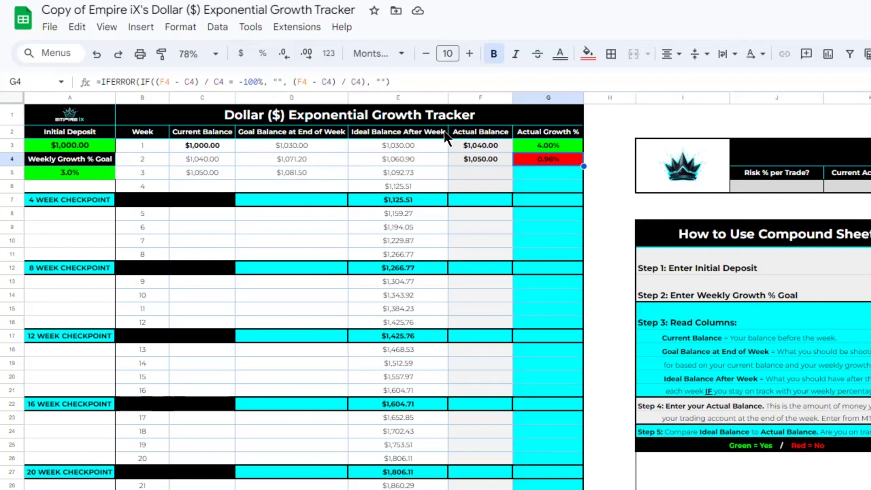
Enter 1100 as week 3's actual balance in F5
click(470, 175)
text(1100)
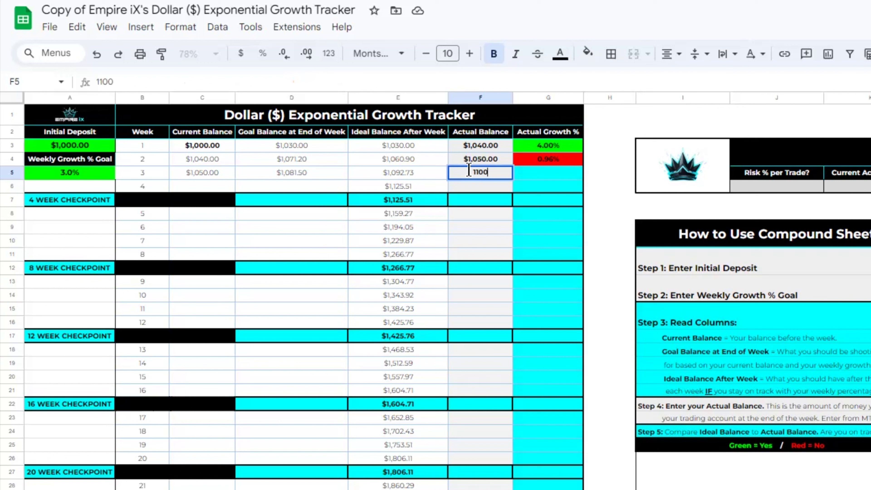
key(Return)
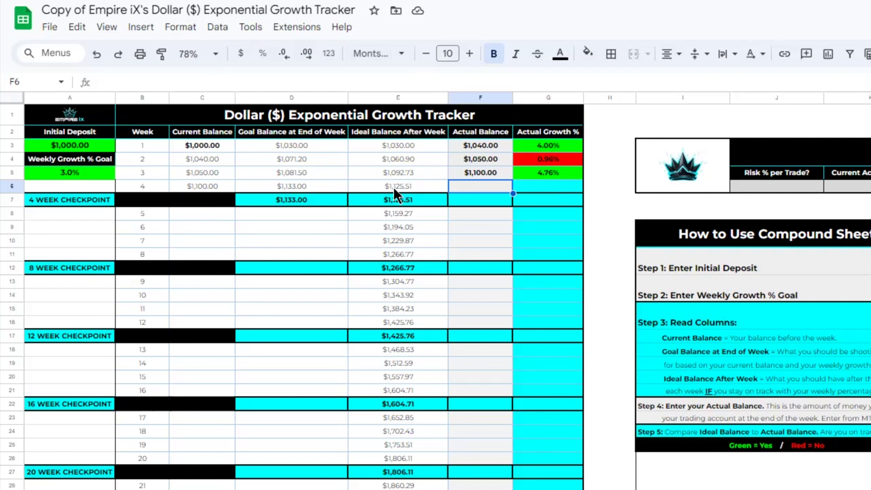
Check E6's ideal balance formula and start entering 1128 in F6
click(413, 189)
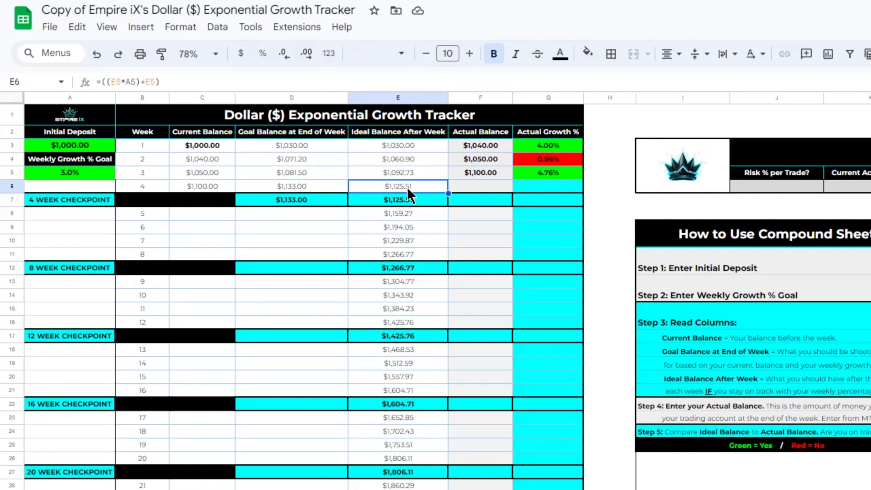
click(472, 187)
text(1128)
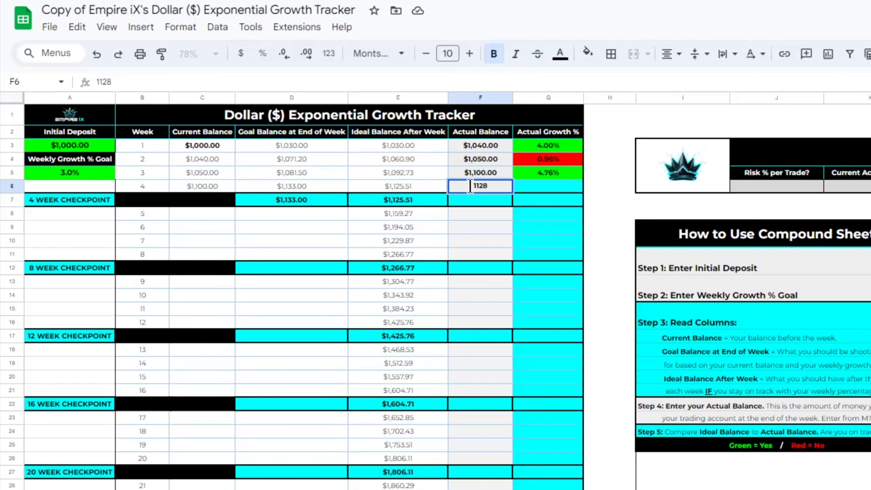
Commit 1128 as week 4's balance, bringing the 4-week checkpoint to 12.80%
key(Return)
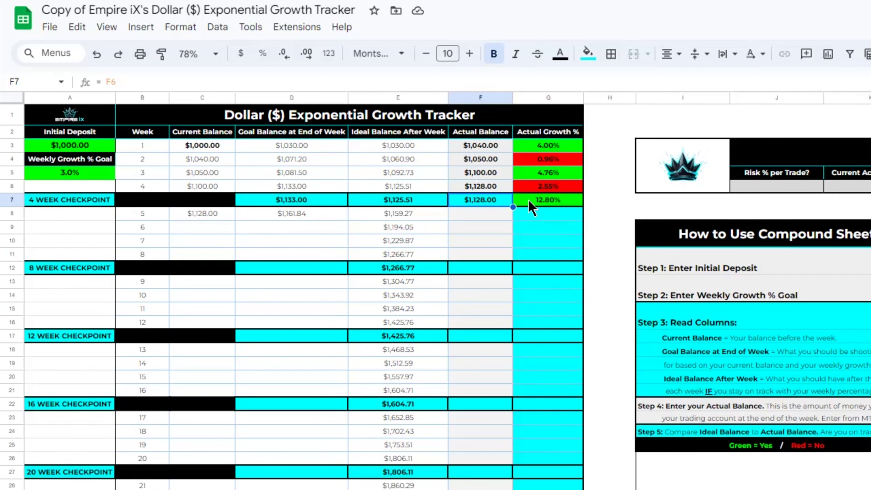
scroll(529, 202, down, 5)
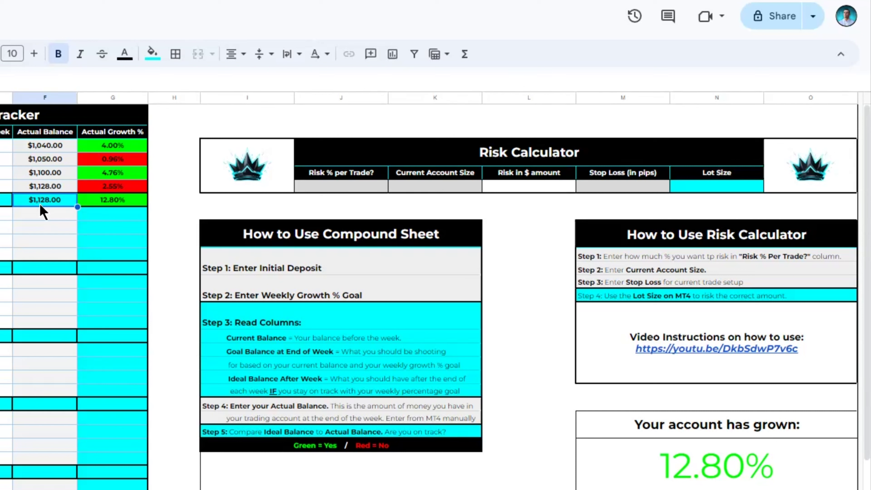
Select the Risk Calculator's Risk % per Trade input cell in column J
click(331, 190)
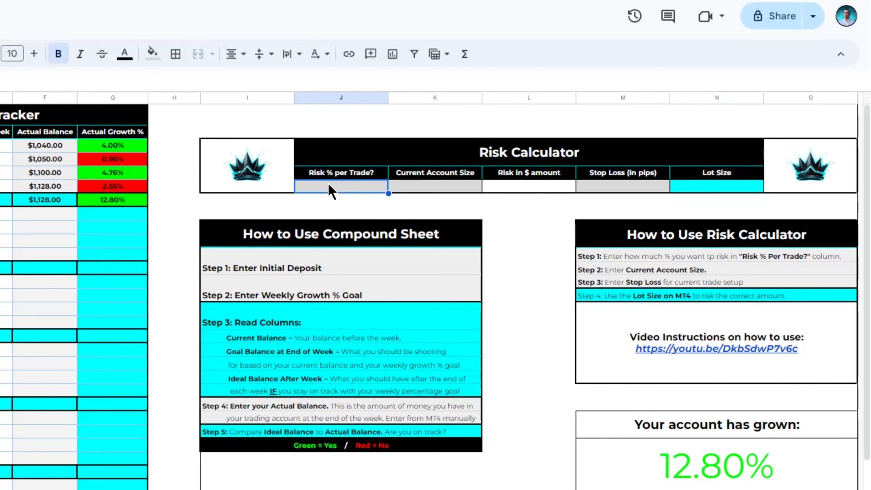
Enter 1% risk per trade and a 1000 account size, yielding a $10.00 risk amount
text(1)
key(Return)
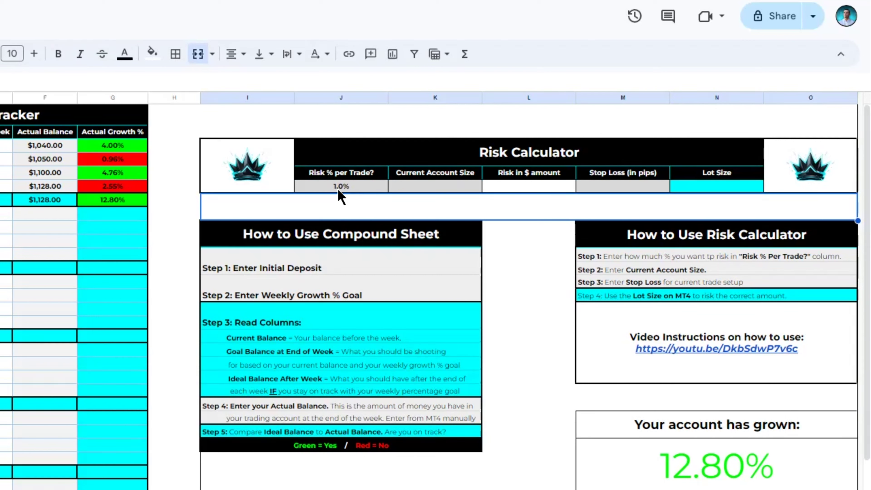
click(425, 188)
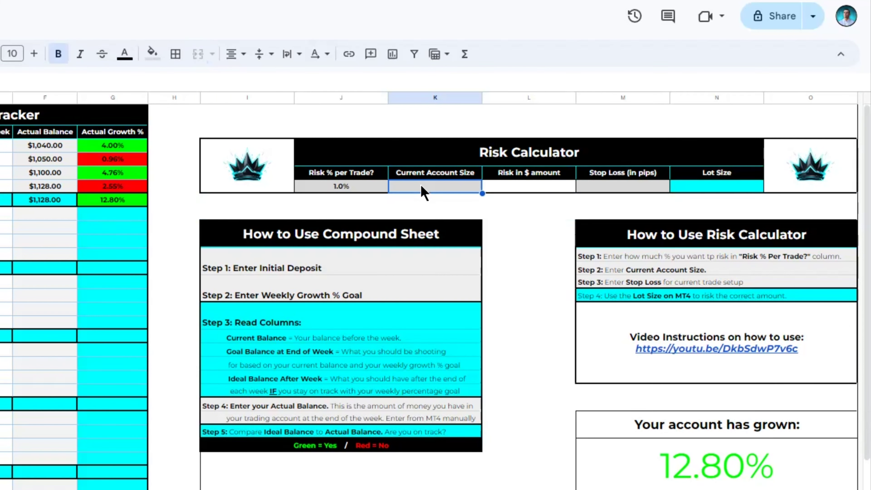
text(1000)
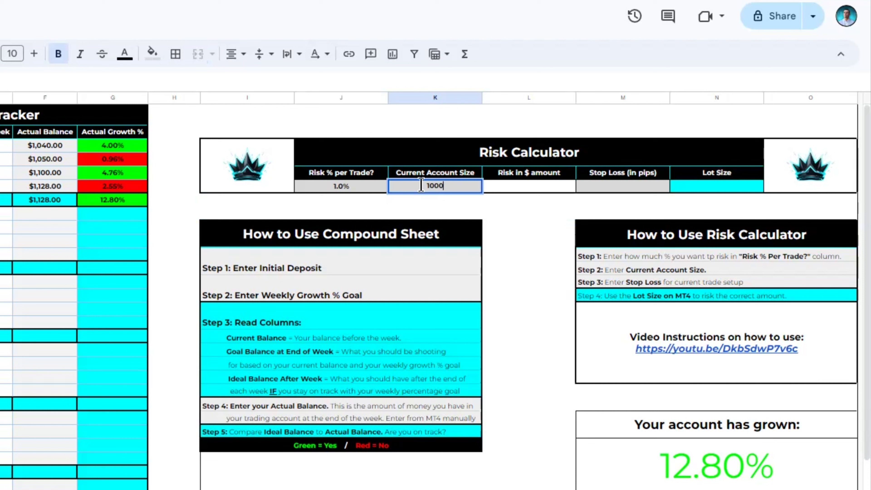
key(Return)
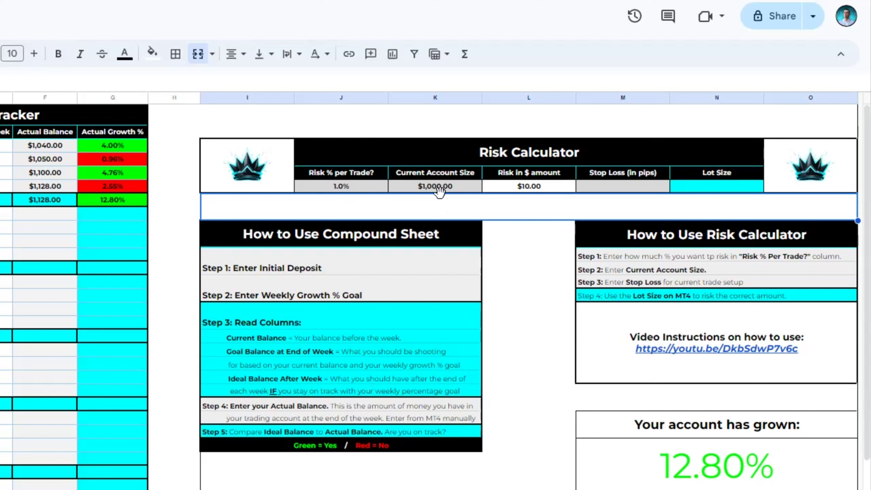
click(533, 190)
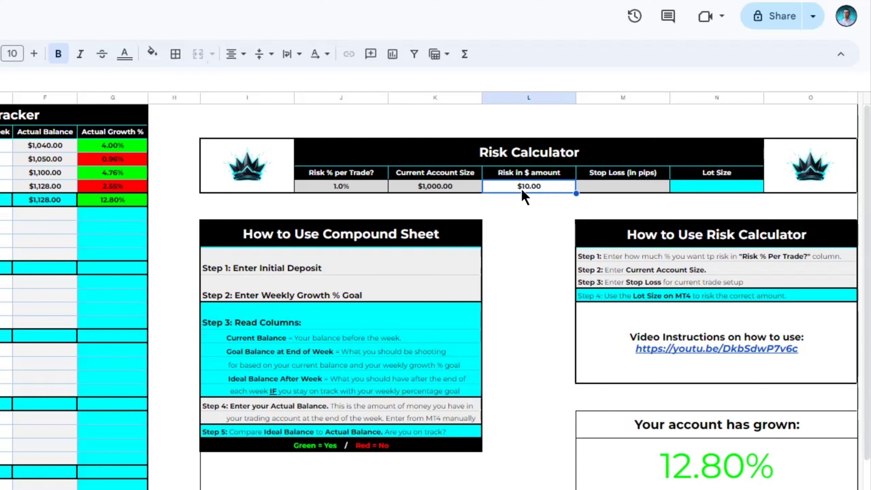
click(622, 188)
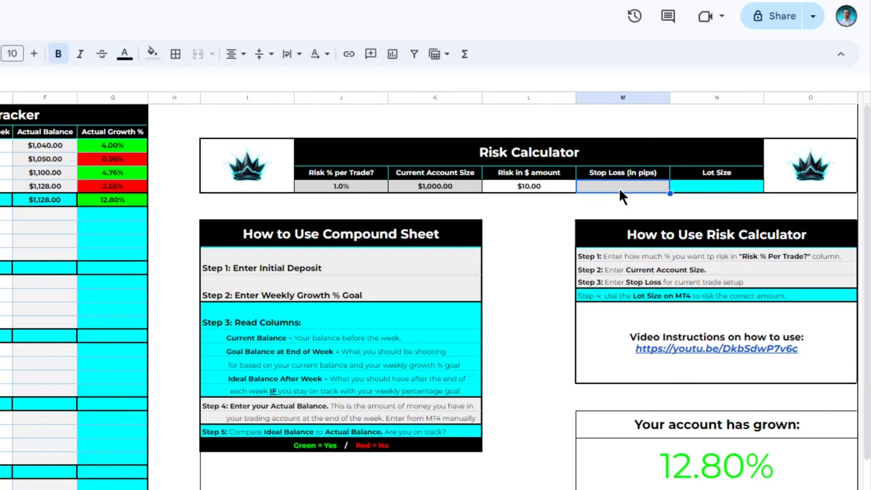
Try stop losses of 10 and 15 pips, then settle on 23.6 pips for a 0.04 lot size
double_click(619, 190)
text(10)
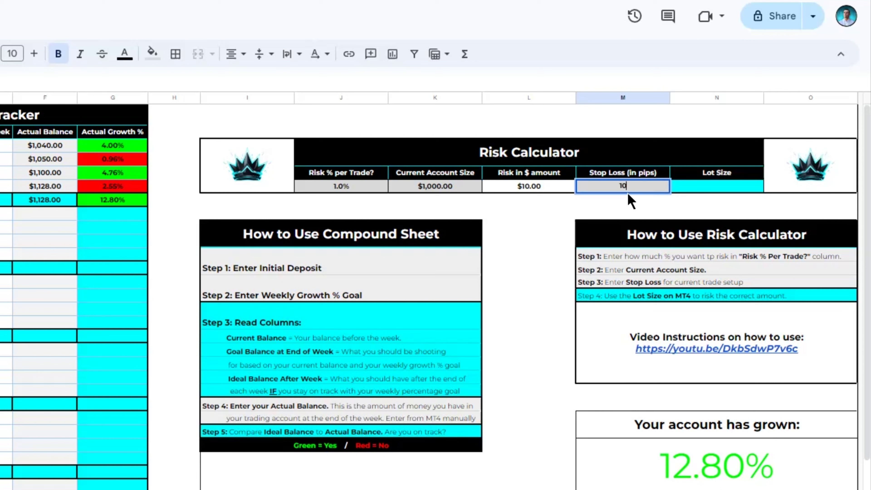
key(Return)
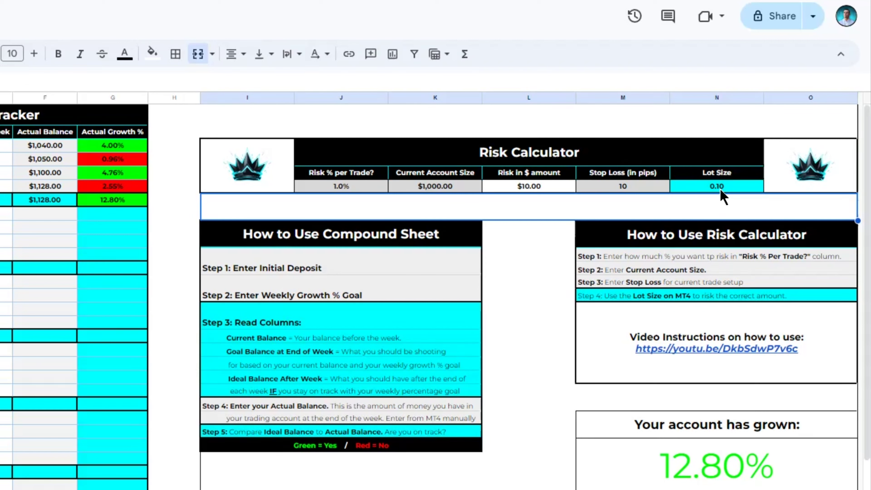
click(622, 191)
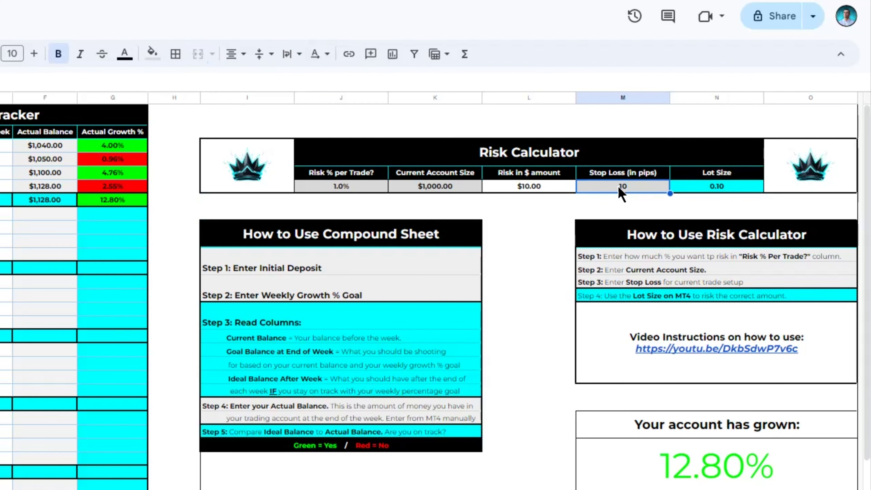
double_click(619, 187)
text(15)
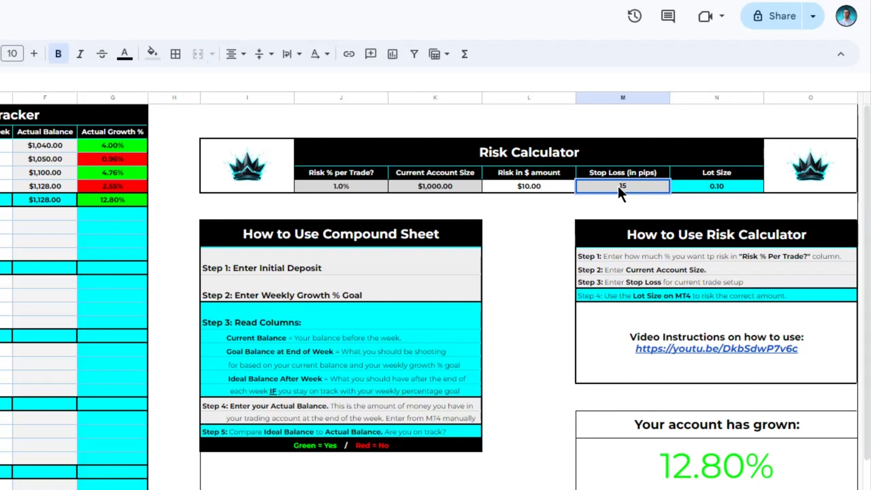
key(Return)
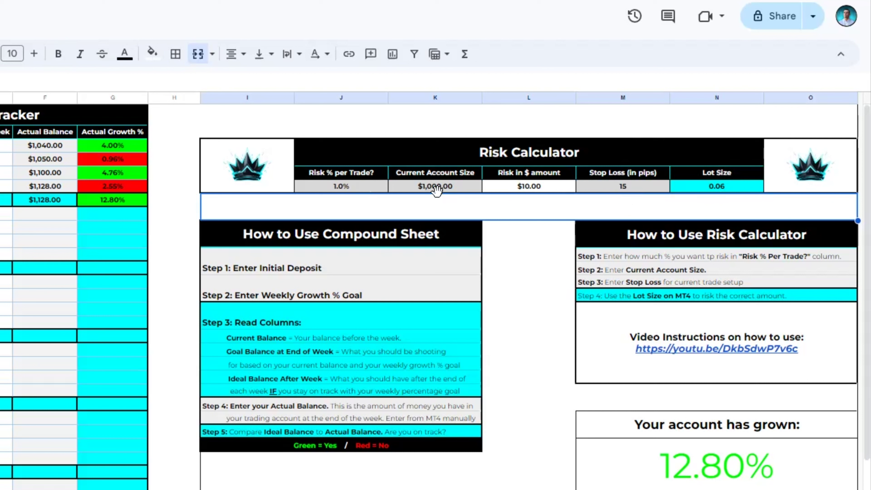
click(627, 188)
text(23.6)
key(Return)
Enter 2,356.89 as the account size, raising risk to $23.57 and lot size to 0.09
click(447, 186)
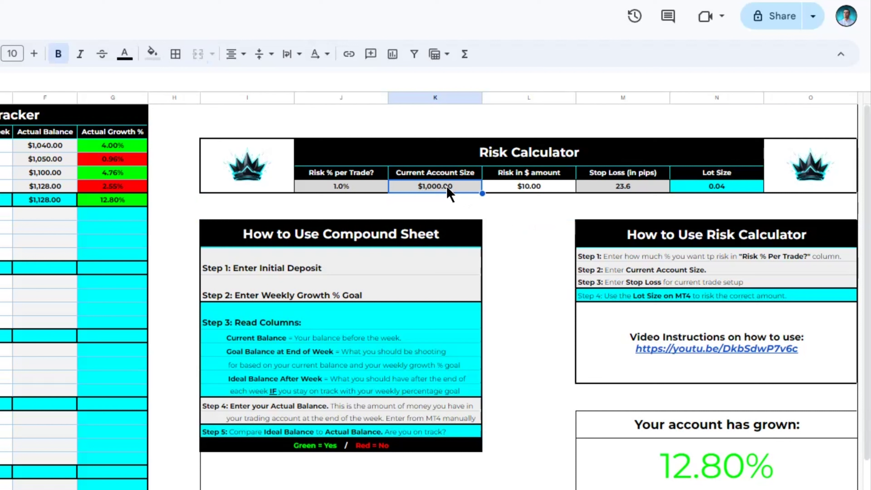
text(2,3)
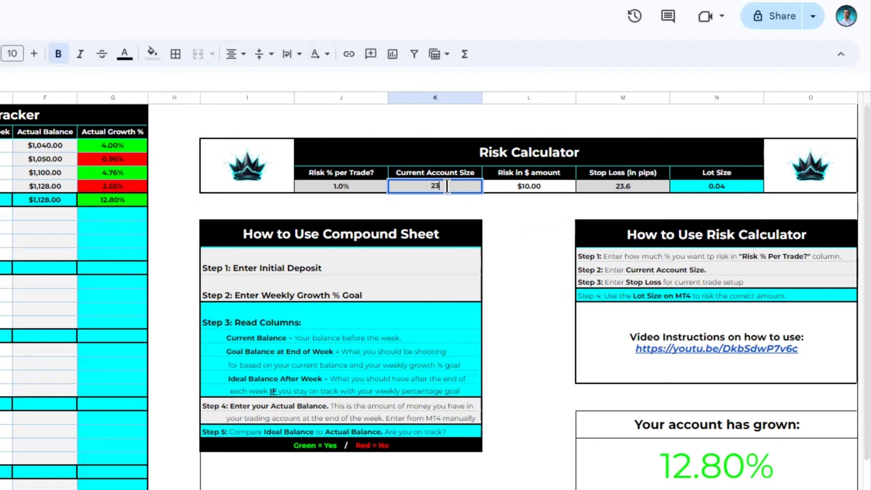
text(56.89)
key(Return)
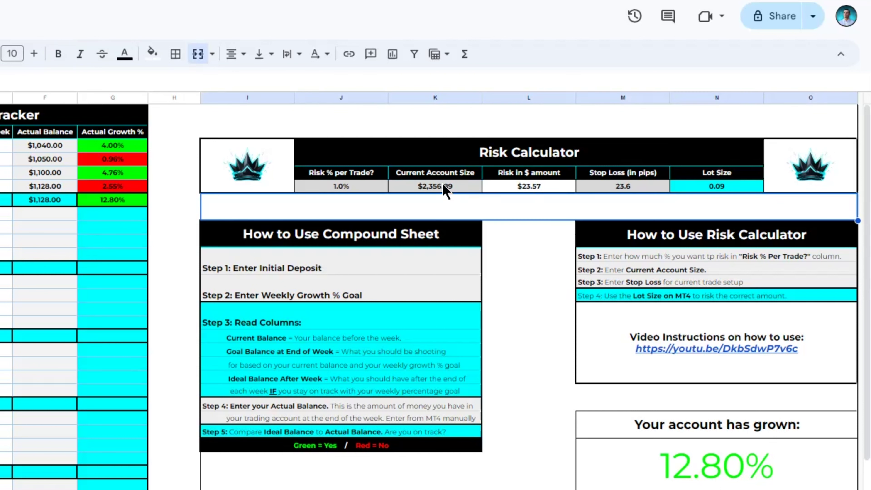